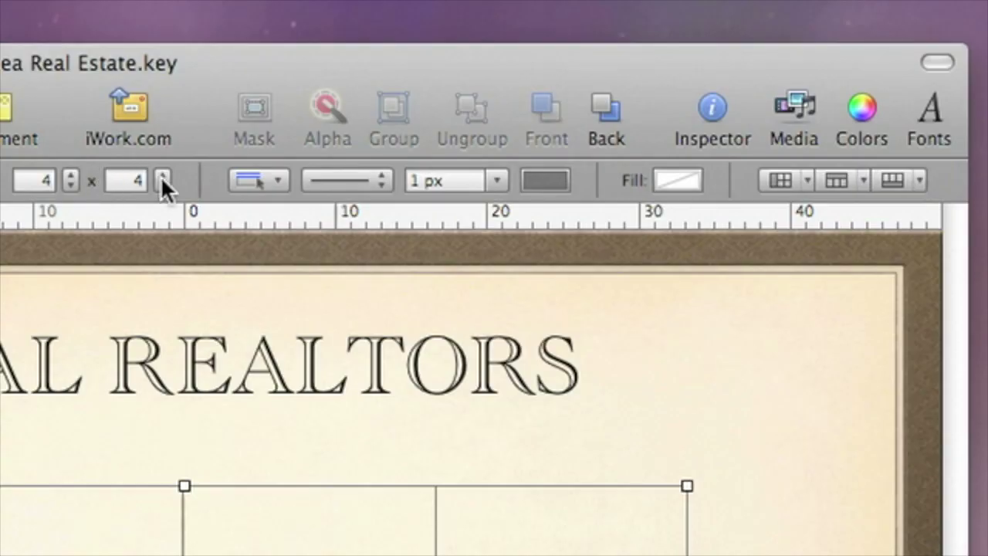
Step: Choose Inside Borders for the table and give them a solid 3 px yellow line
click(251, 184)
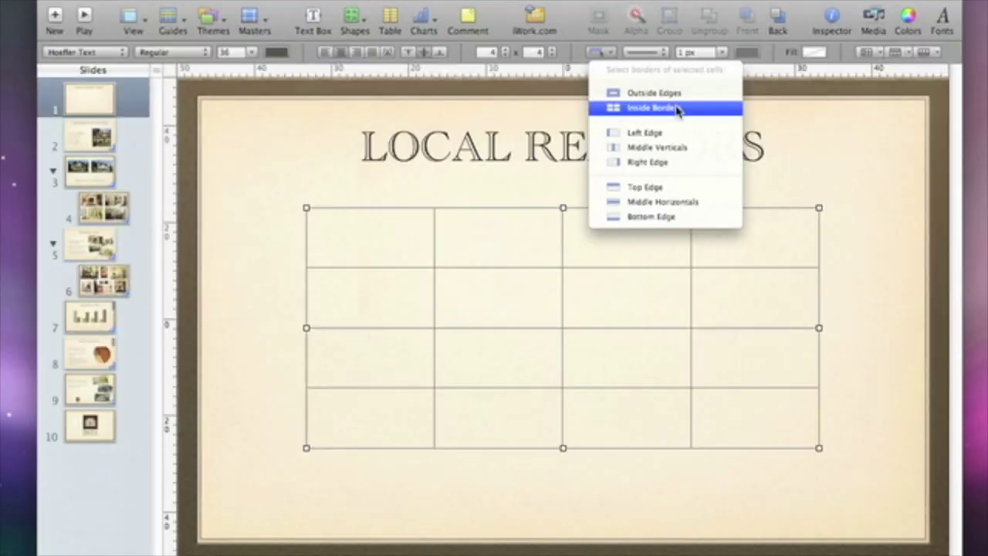
click(407, 290)
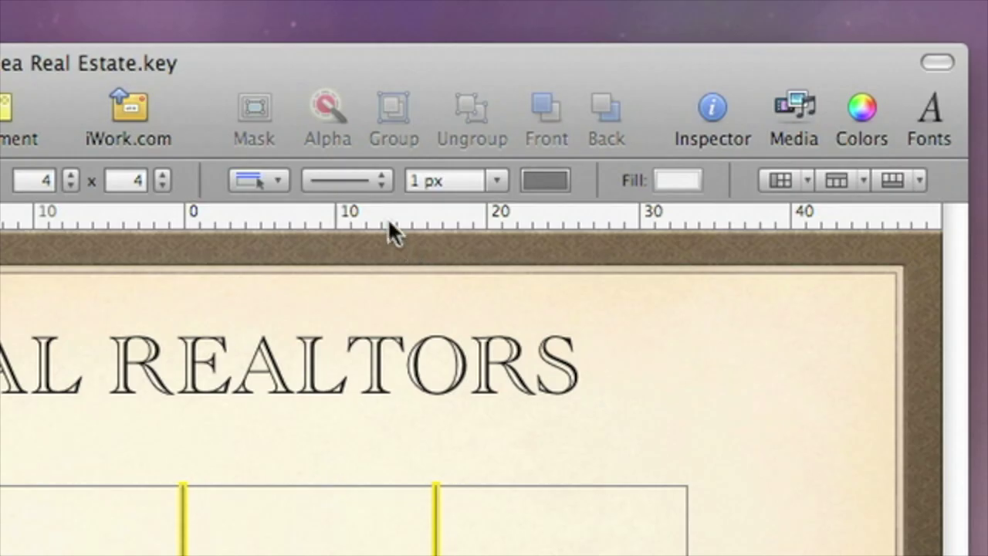
click(383, 178)
click(383, 178)
click(532, 185)
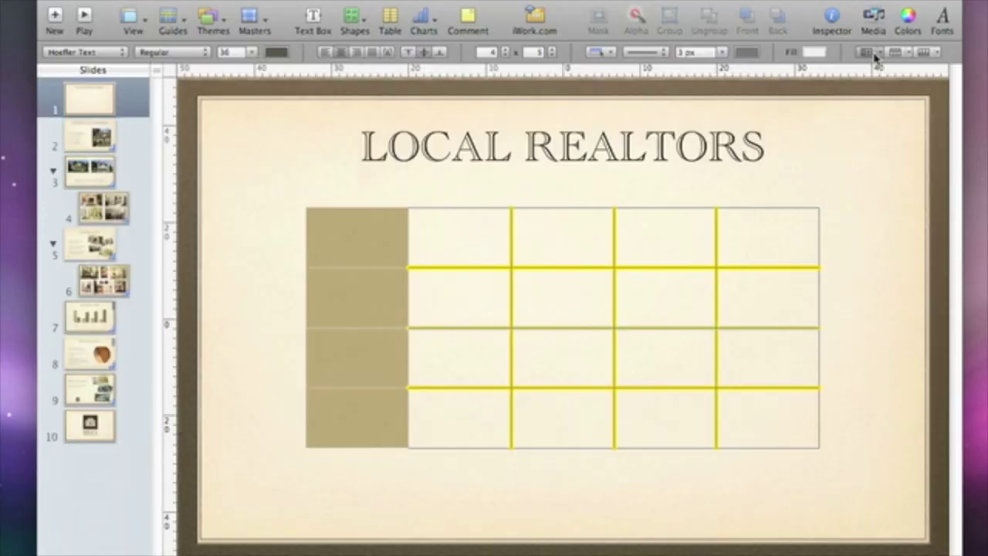
Step: Add a header row and two footer rows to the Keynote table
click(892, 54)
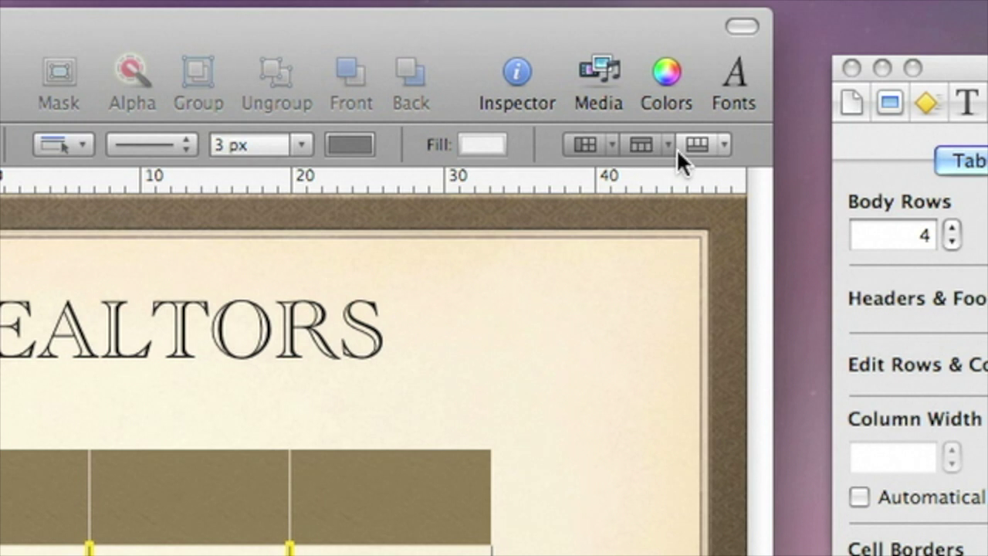
click(724, 144)
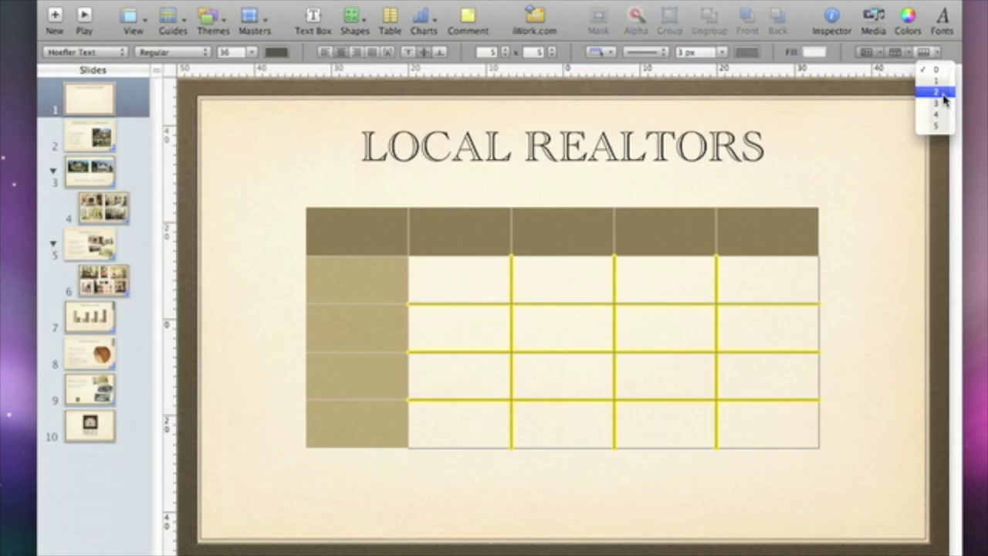
click(733, 225)
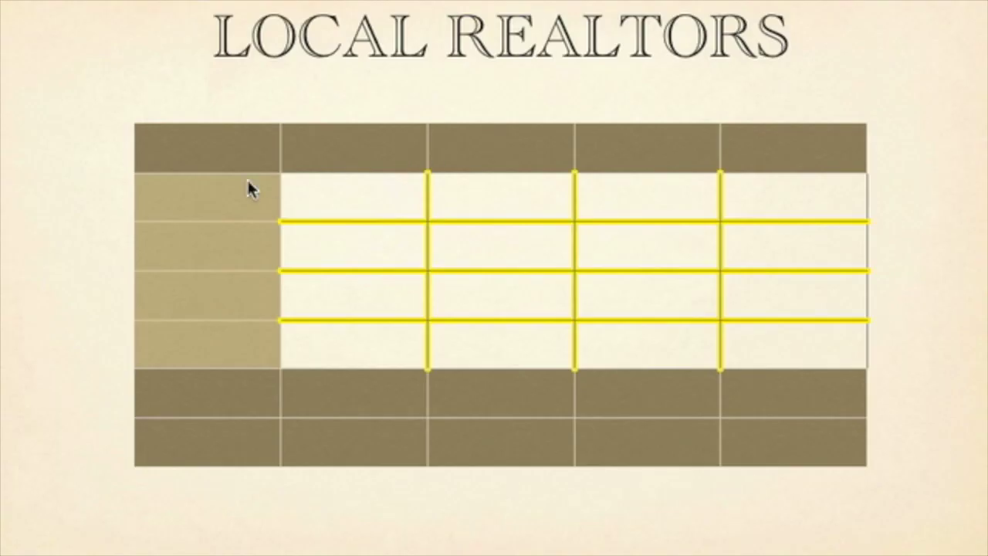
Step: Start the first body cell's label by typing 'Single-'
click(357, 257)
click(206, 196)
text(Single-)
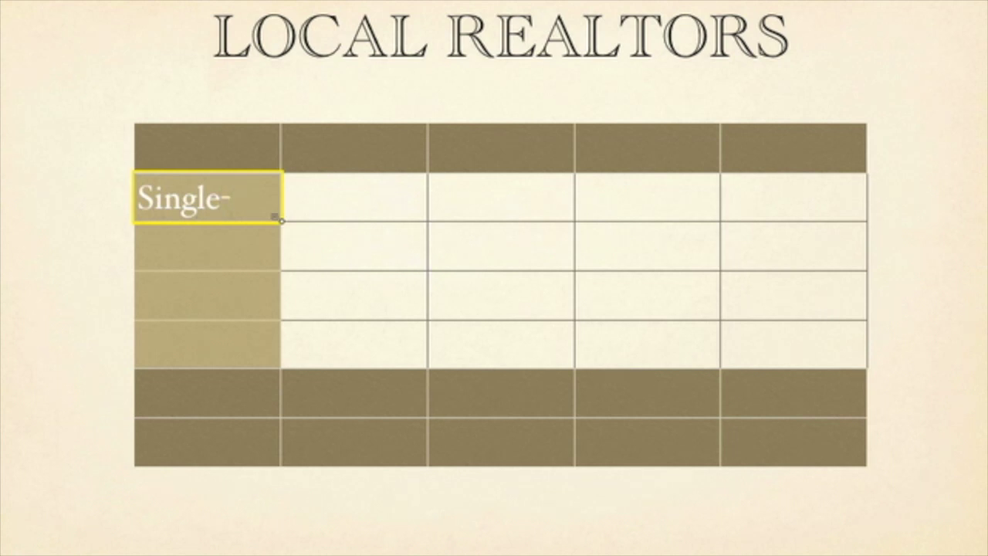
Step: Widen the first column to fit 'Single-Family' and set the remaining four columns to 196 px
drag(281, 199, 361, 199)
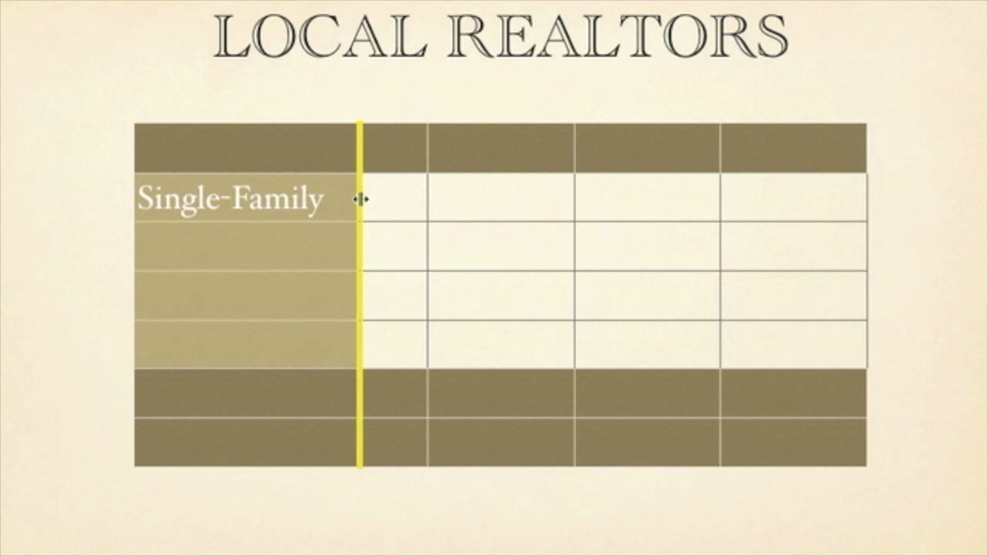
drag(381, 156, 763, 145)
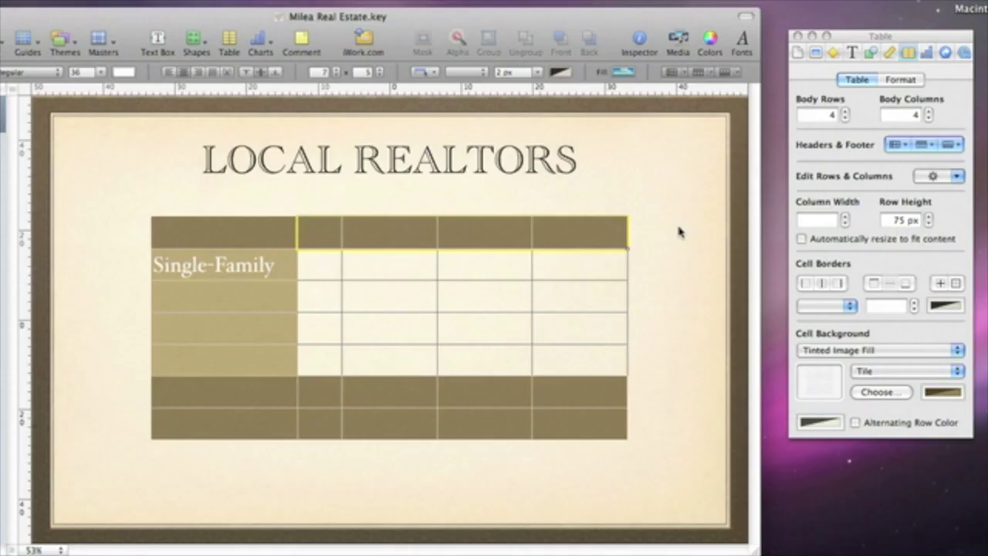
click(810, 223)
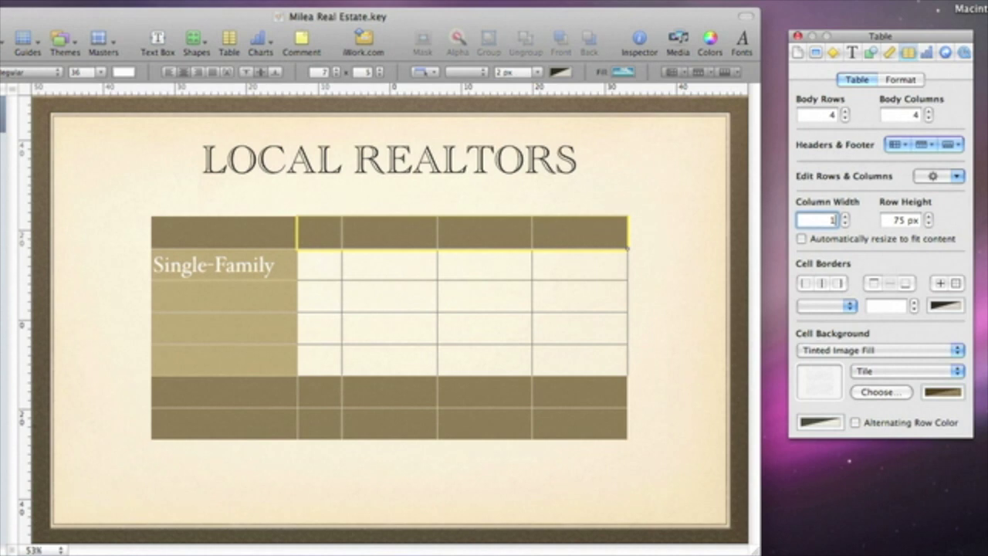
text(196)
click(776, 229)
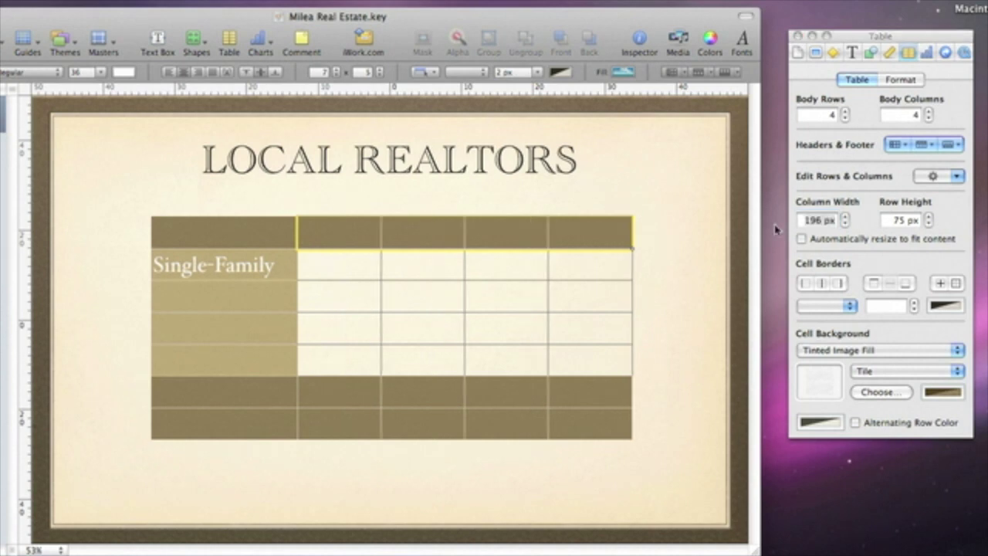
click(715, 224)
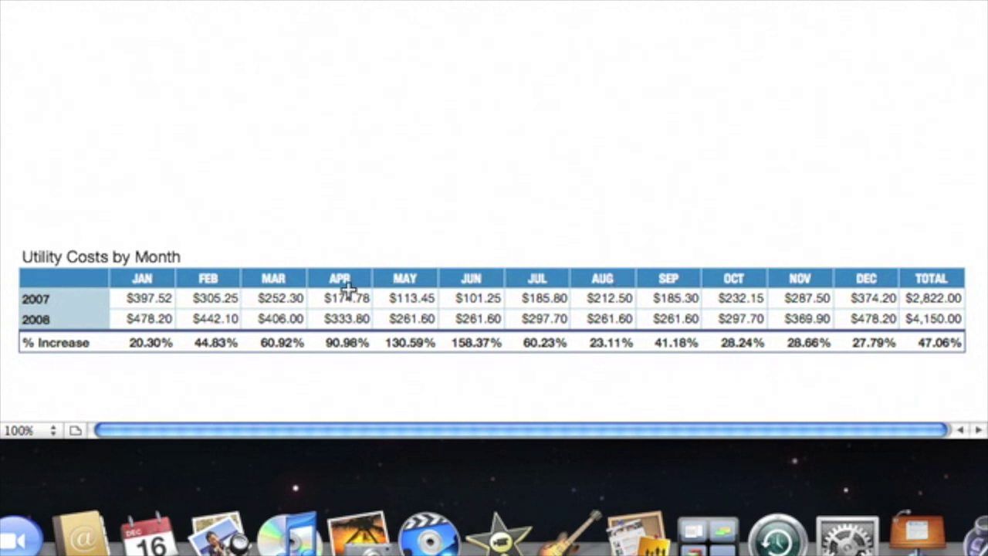
Step: Select the entire 2007 row (row 2) of the Utility Costs by Month table
click(63, 293)
click(13, 299)
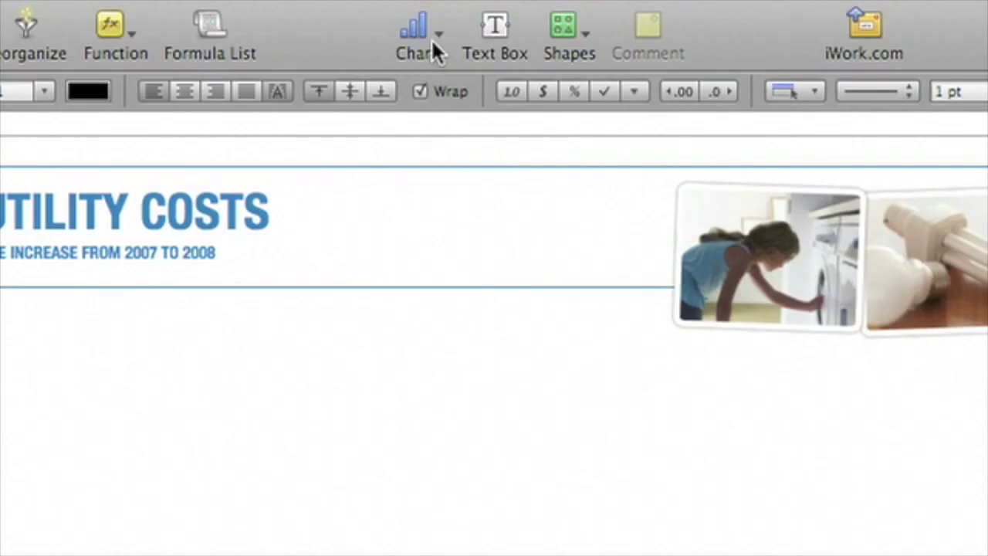
Step: Insert a 2D column chart from the selected 2007 row
click(435, 48)
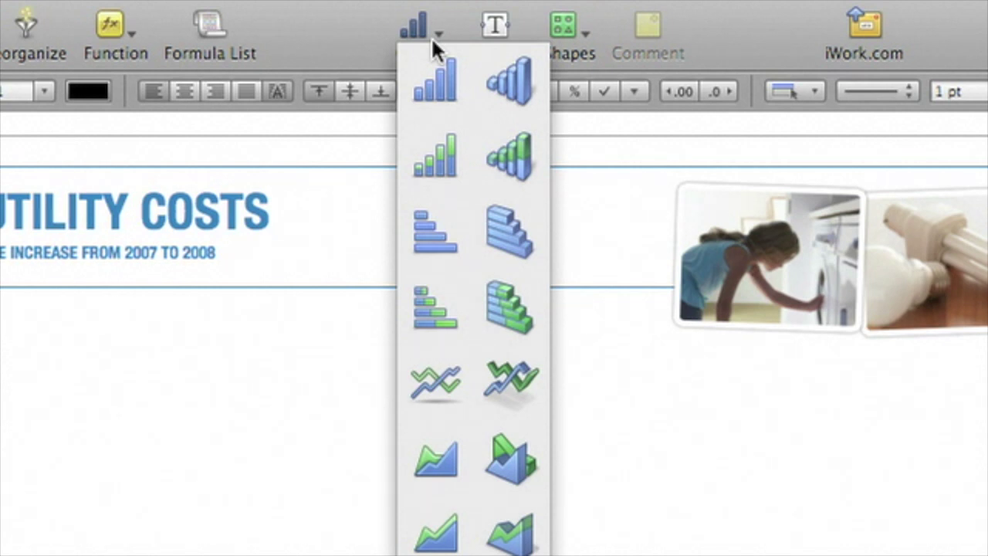
key(Escape)
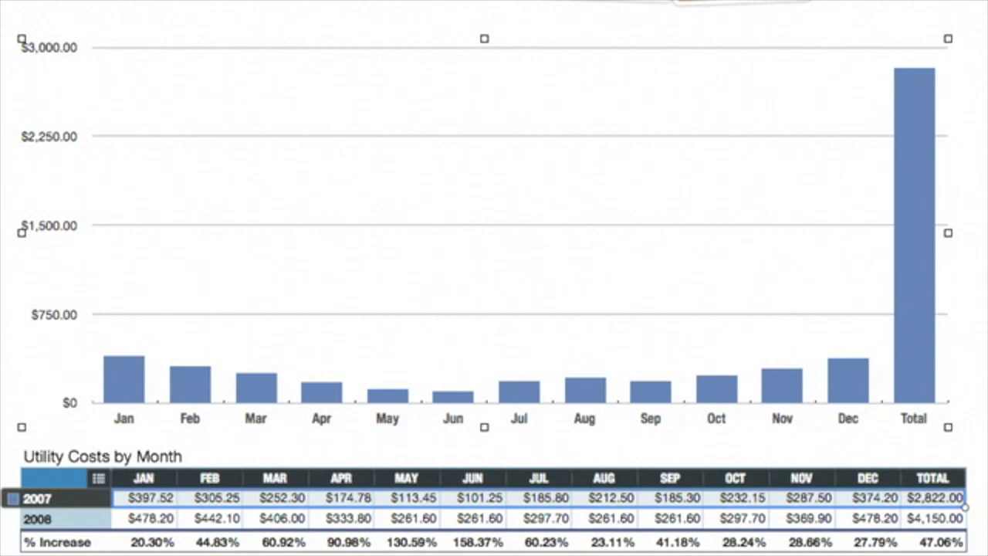
Step: Exclude the TOTAL column from the chart, then compare plotting the 2007 and 2008 rows
click(936, 478)
click(935, 478)
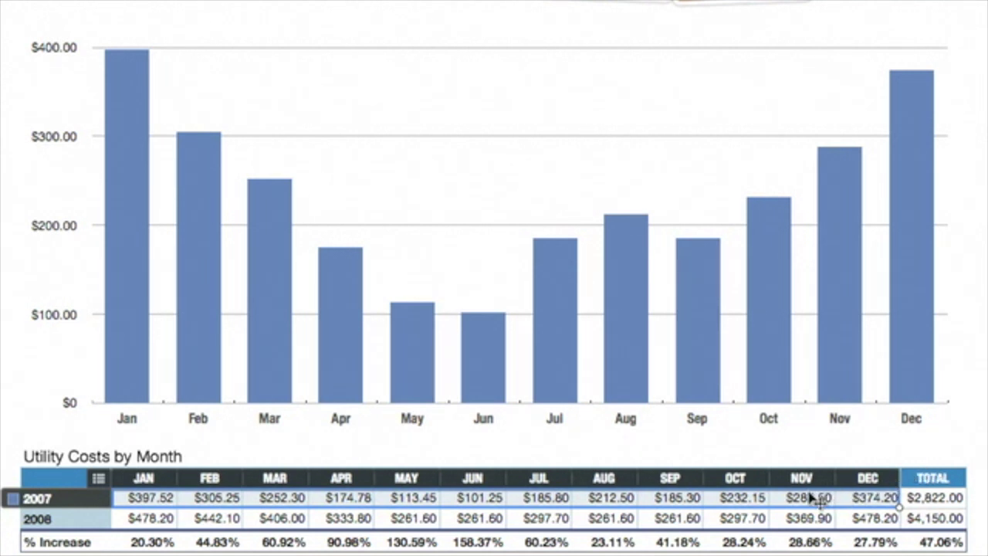
click(810, 520)
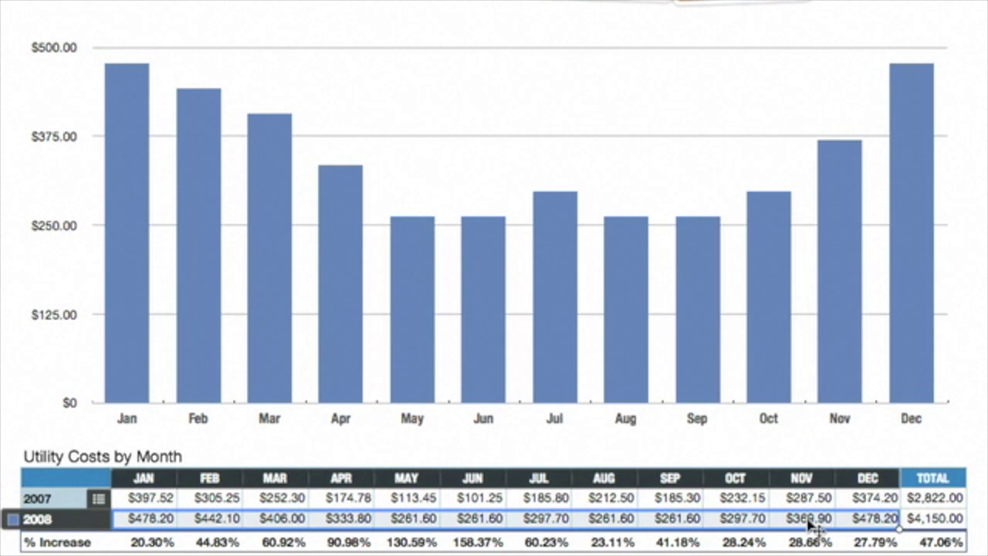
click(808, 501)
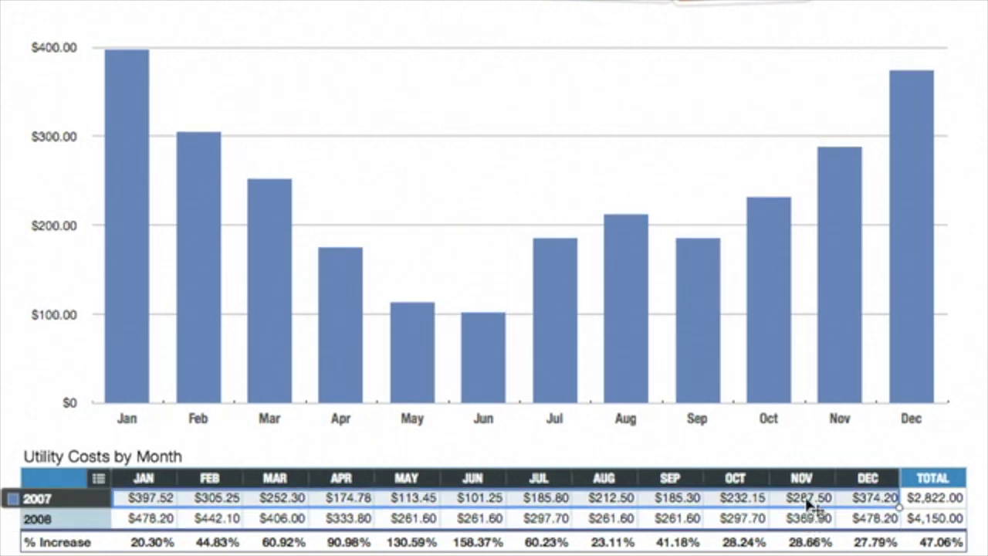
click(810, 518)
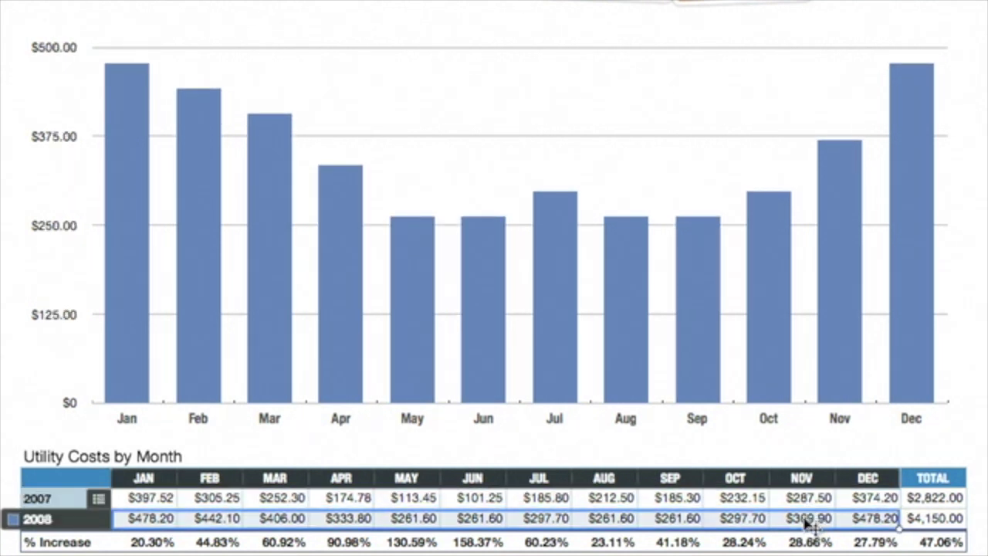
click(808, 500)
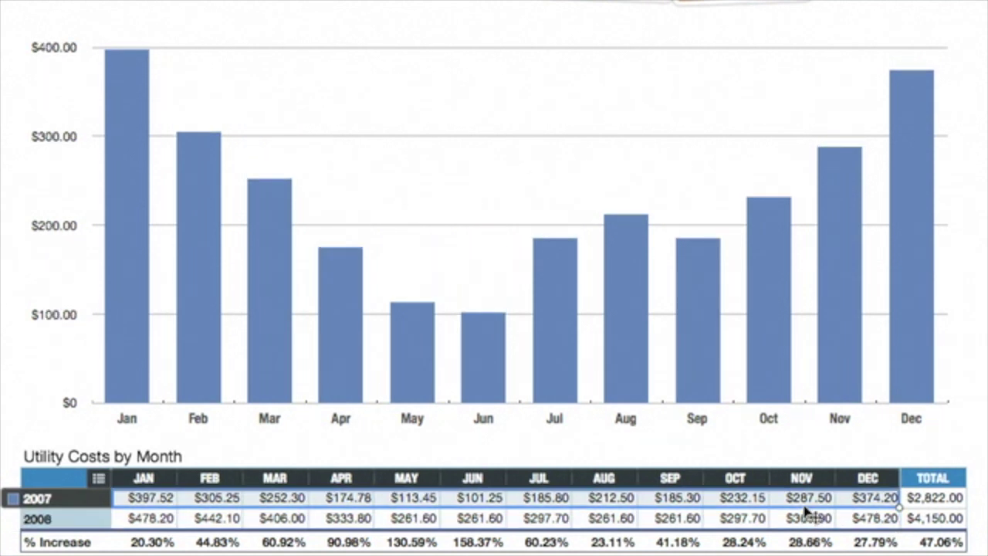
click(807, 519)
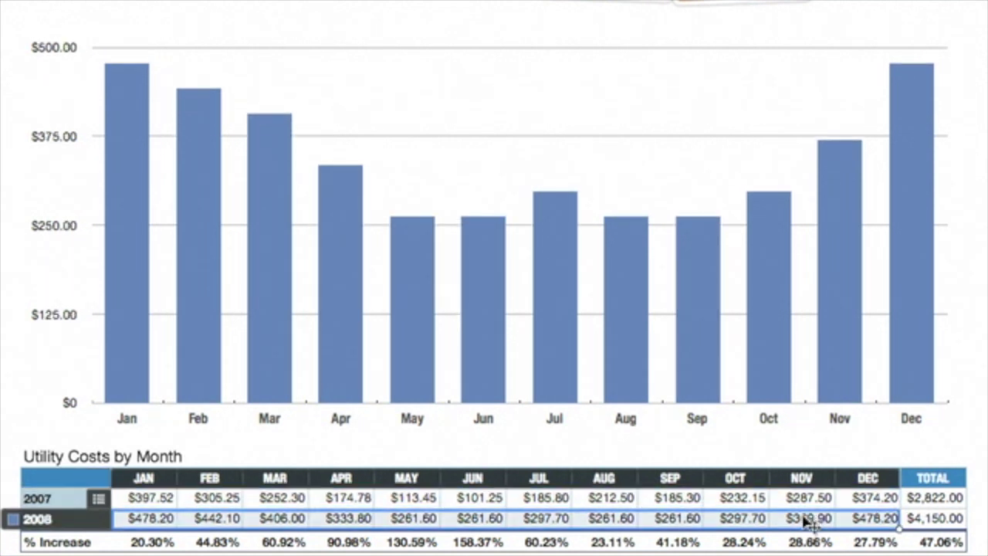
click(806, 503)
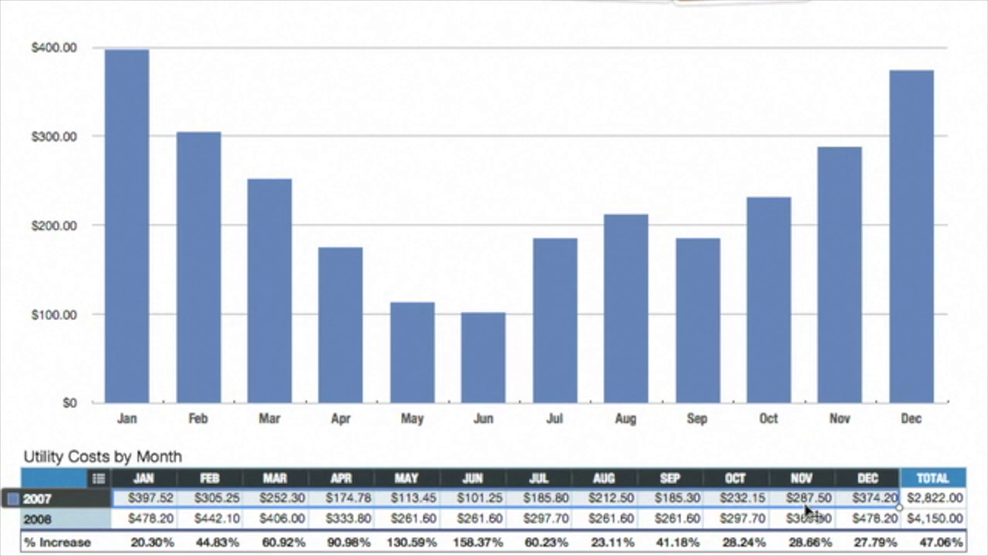
click(866, 518)
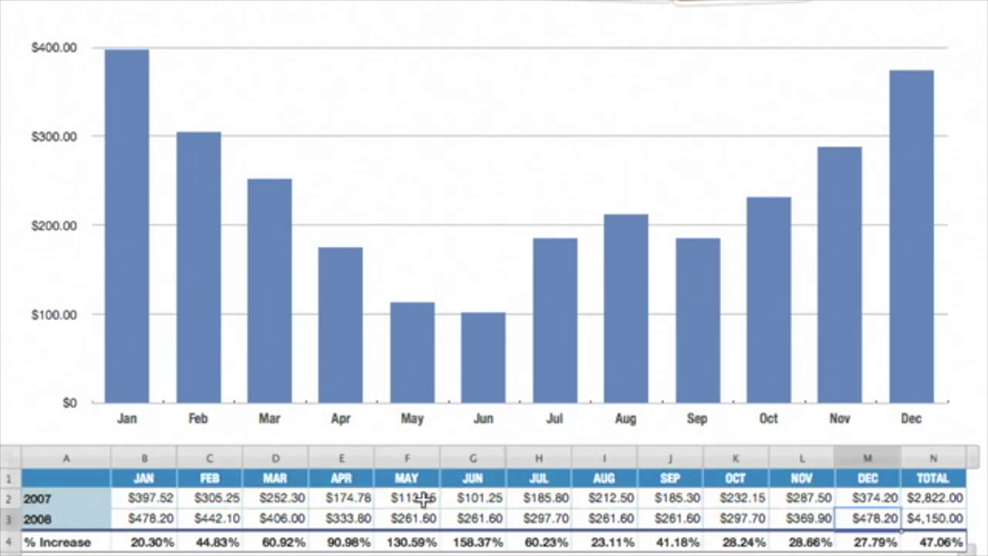
Step: Drag the 2008 values B3:M3 onto the chart to add paired 2008 bars
shift+click(139, 513)
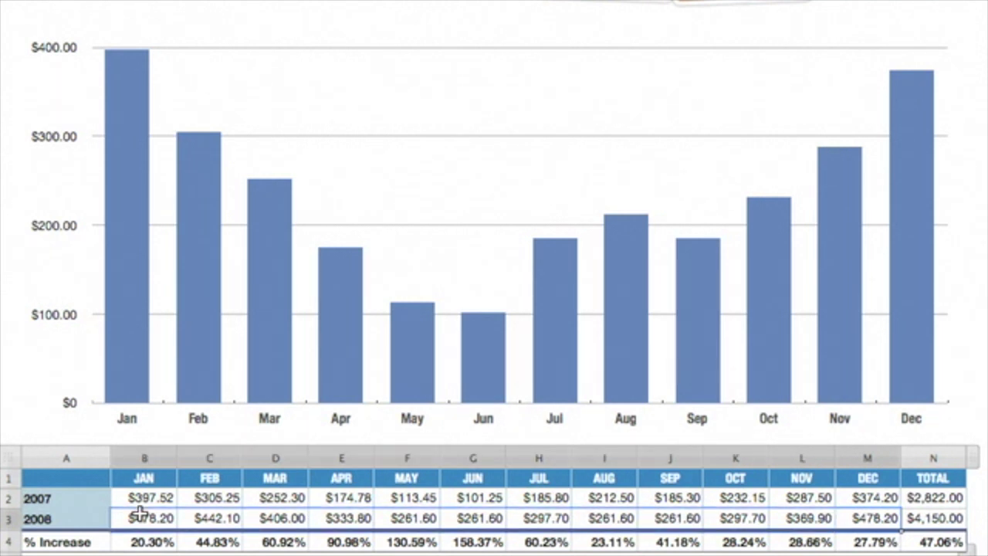
drag(147, 507, 227, 355)
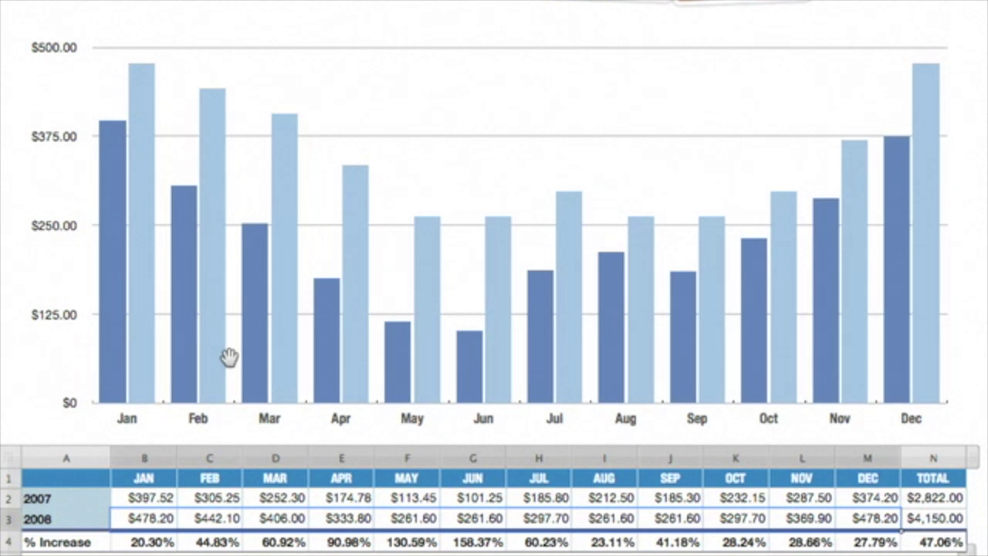
click(229, 358)
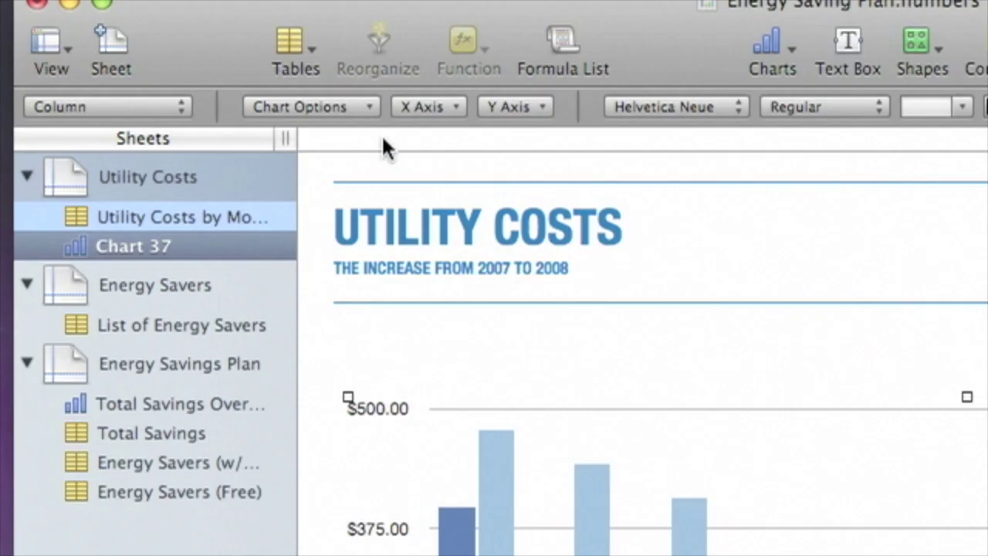
Step: Show the chart title and rename it from 'Chart 37' to '2008 Increases'
click(361, 105)
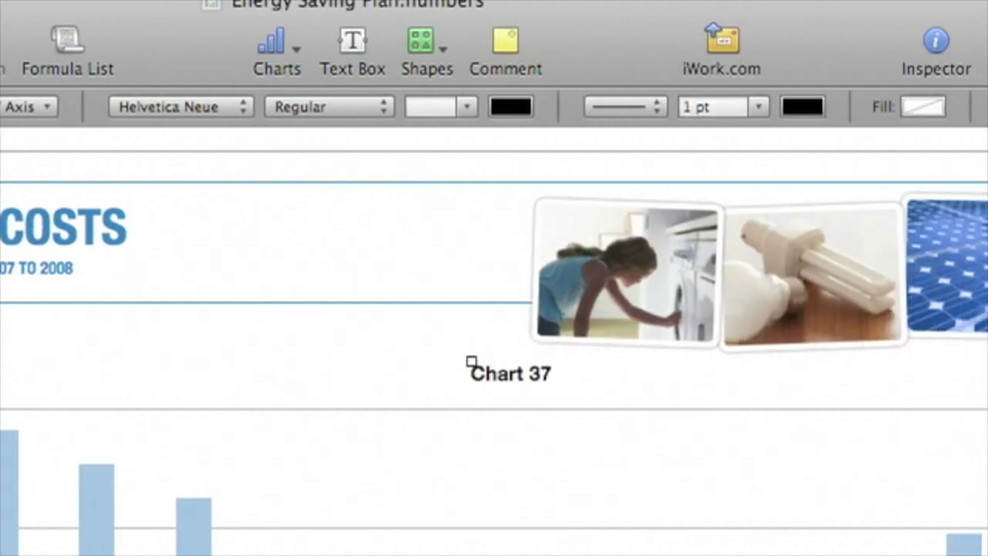
click(515, 384)
double_click(514, 370)
key(BackSpace)
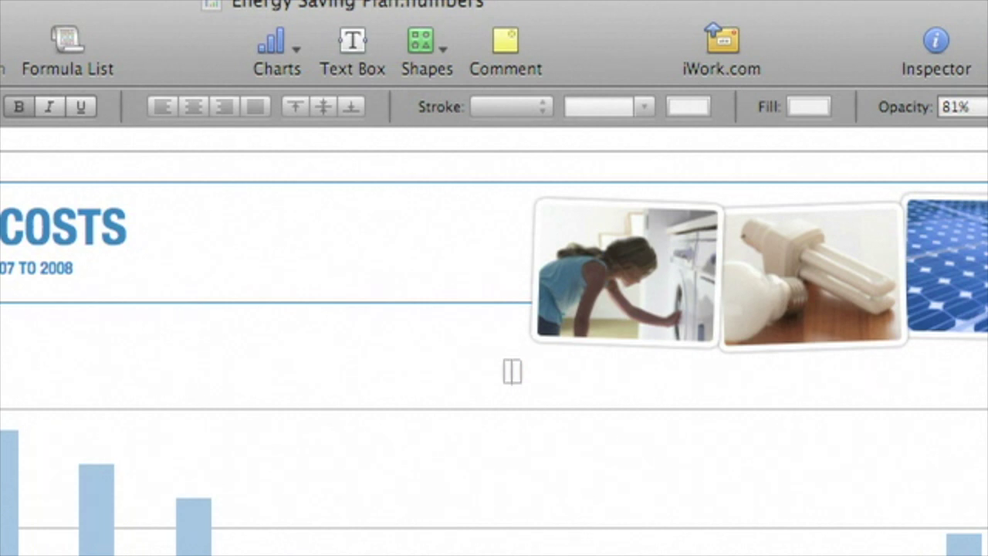
text(2008 Increases)
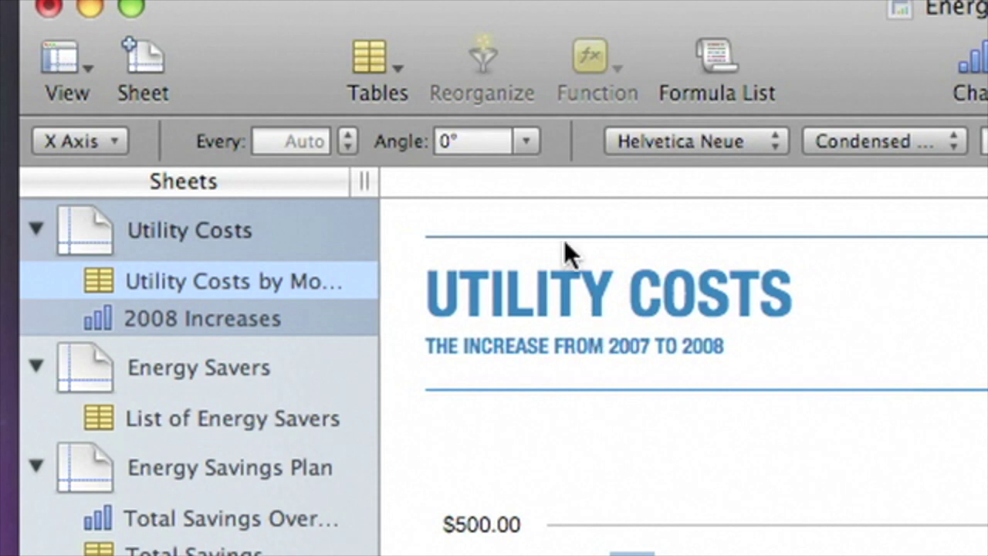
Step: Angle the X-axis month labels at 30° and open Chart Colors for the chart
click(525, 147)
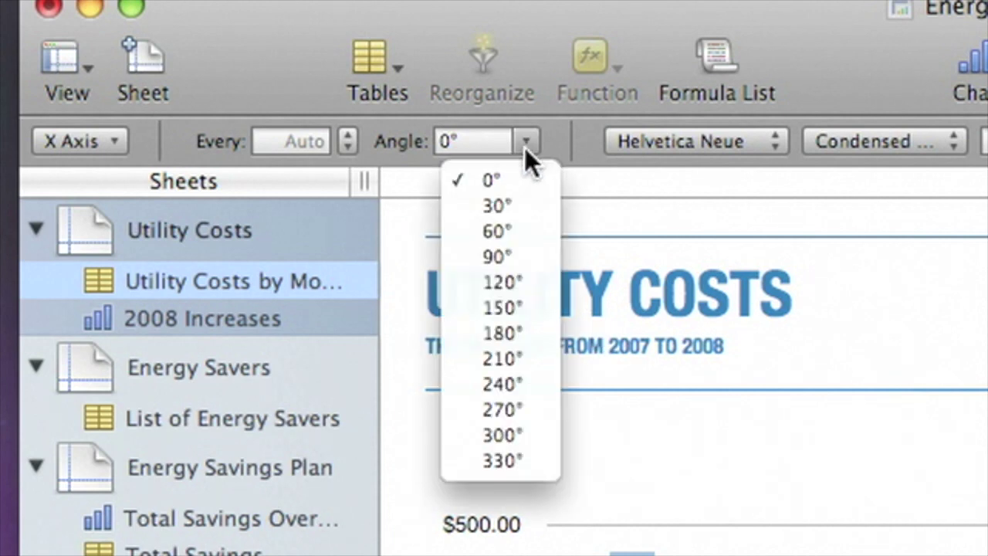
click(534, 212)
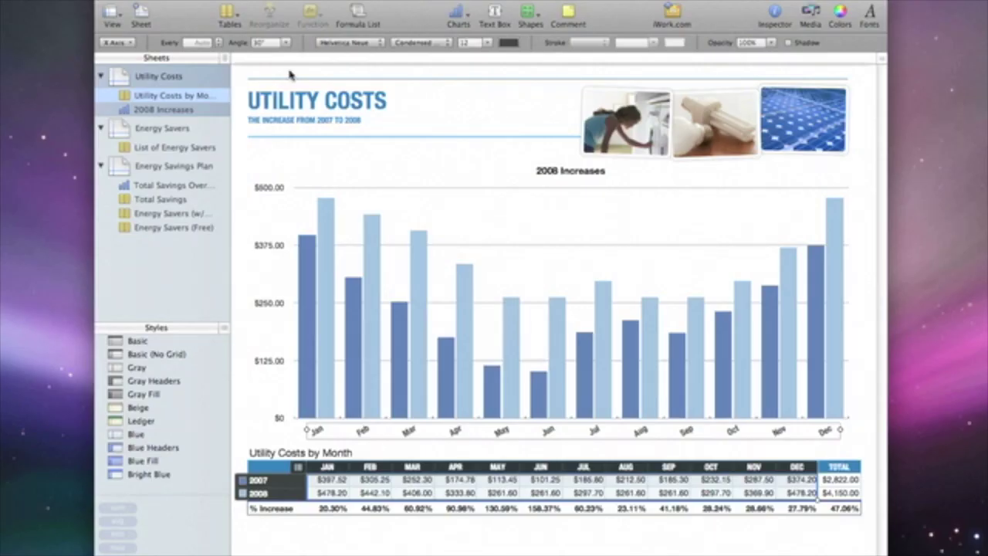
click(422, 260)
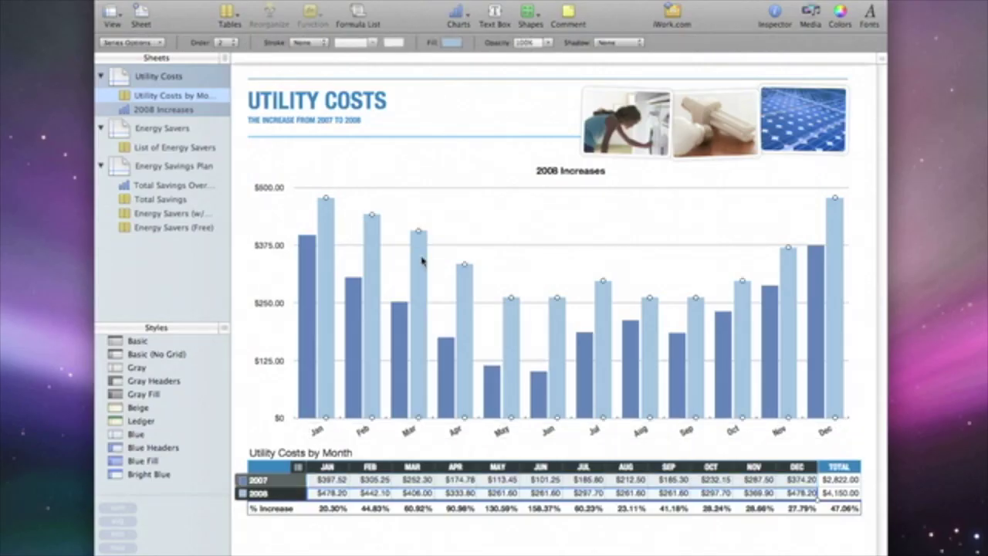
click(423, 254)
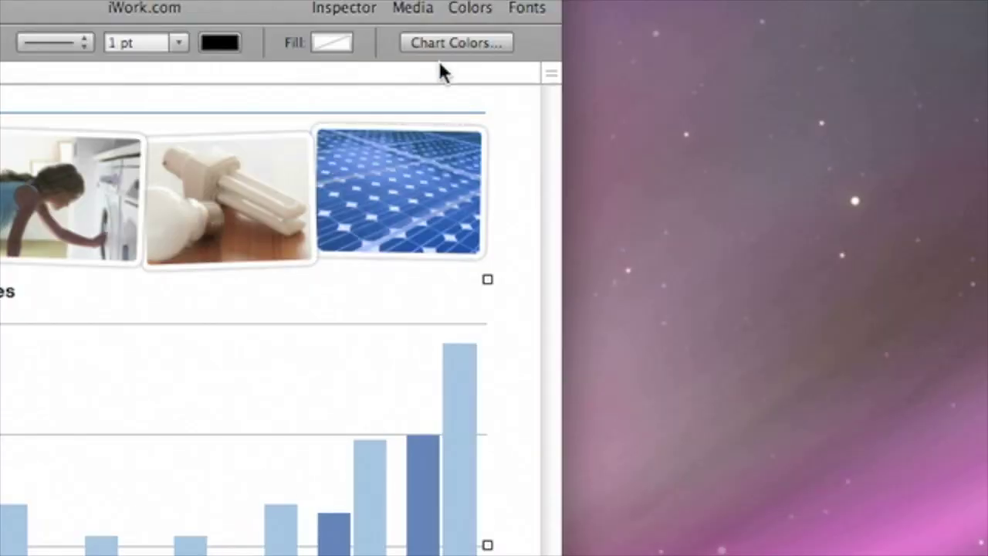
click(447, 43)
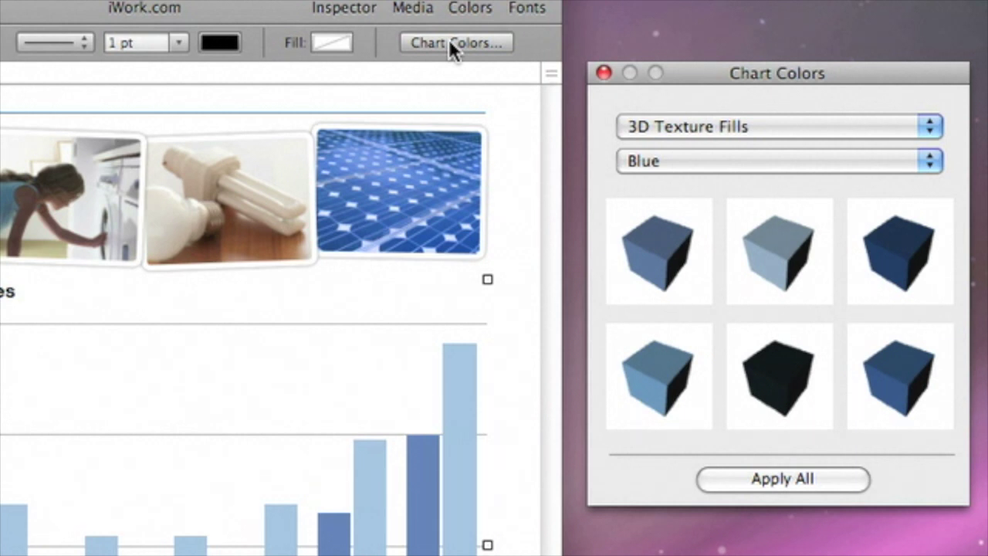
Step: Switch the palette to 2D Color Fills and make the 2008 bars dark blue
click(849, 127)
click(872, 170)
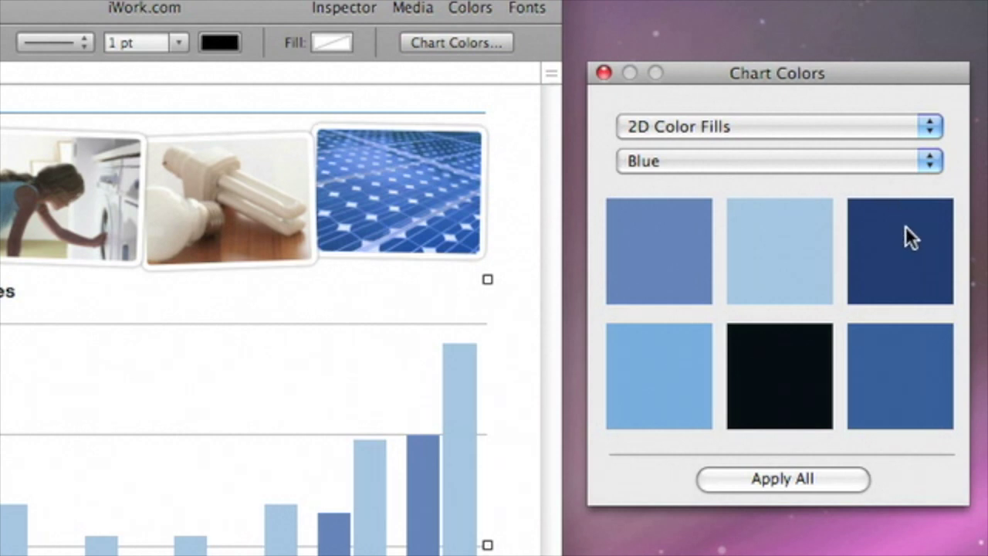
drag(909, 240, 463, 394)
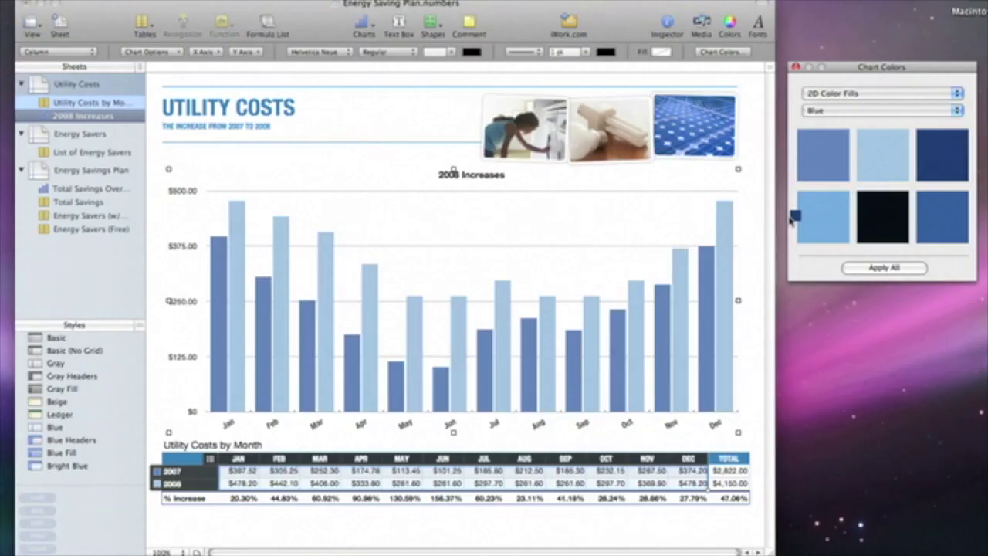
drag(725, 225, 726, 227)
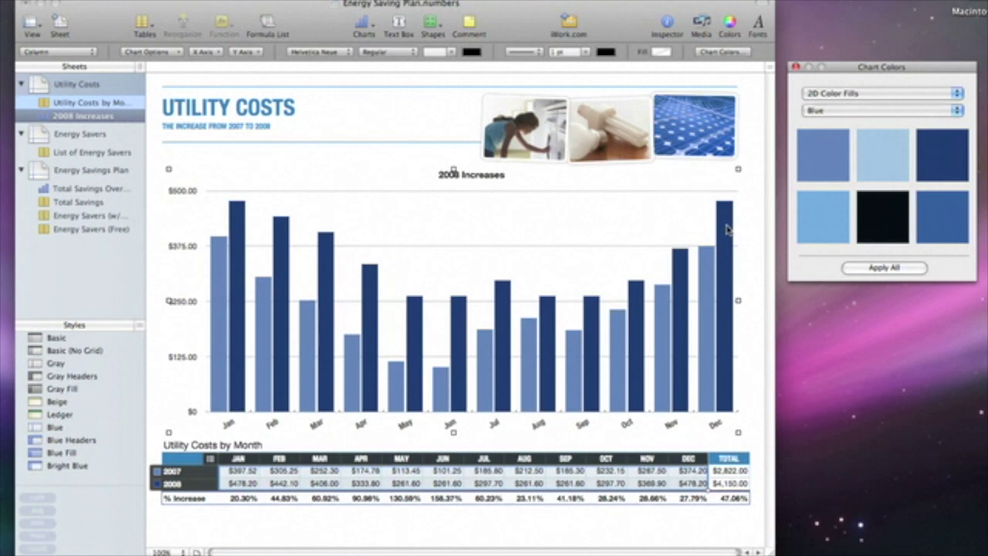
Step: Apply the Spectrum colour set to all chart series
click(955, 111)
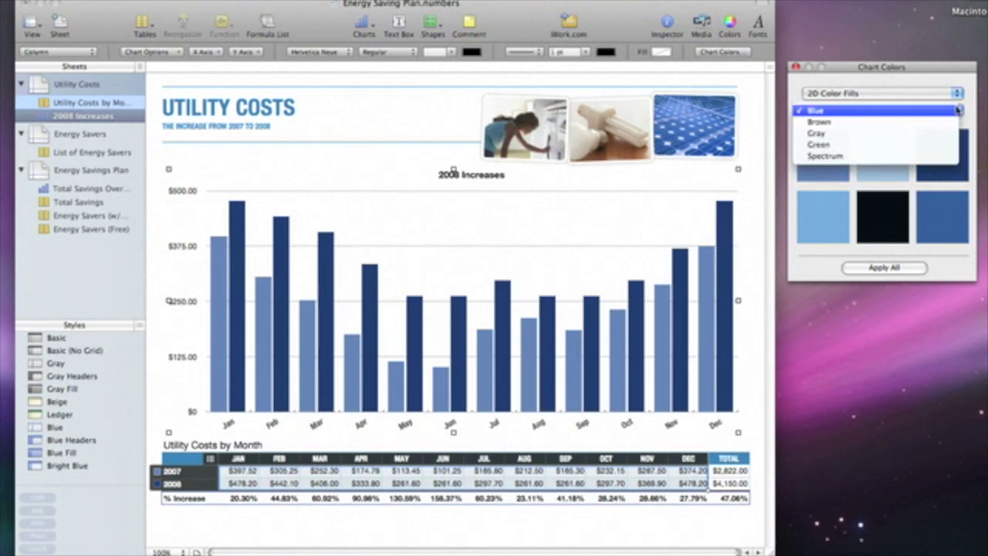
click(640, 198)
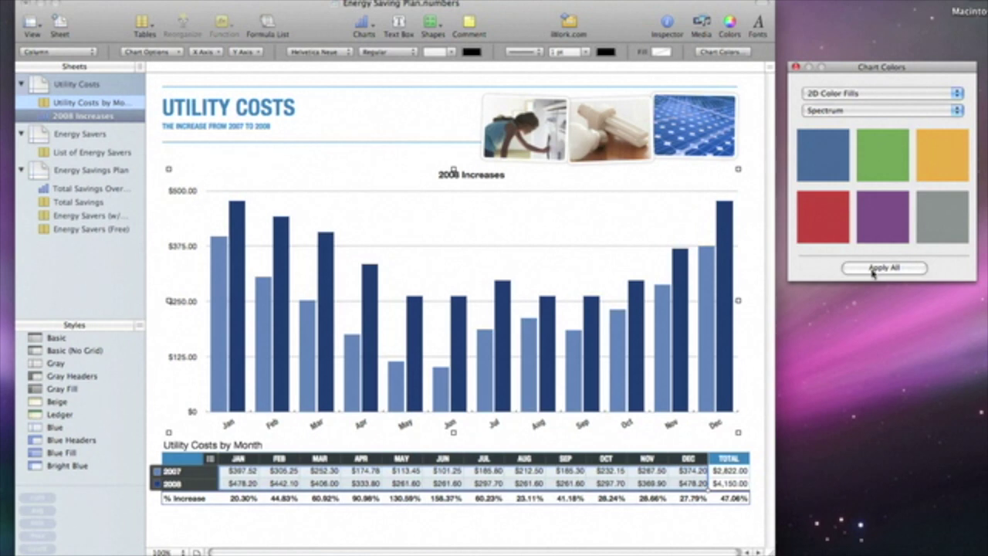
click(874, 268)
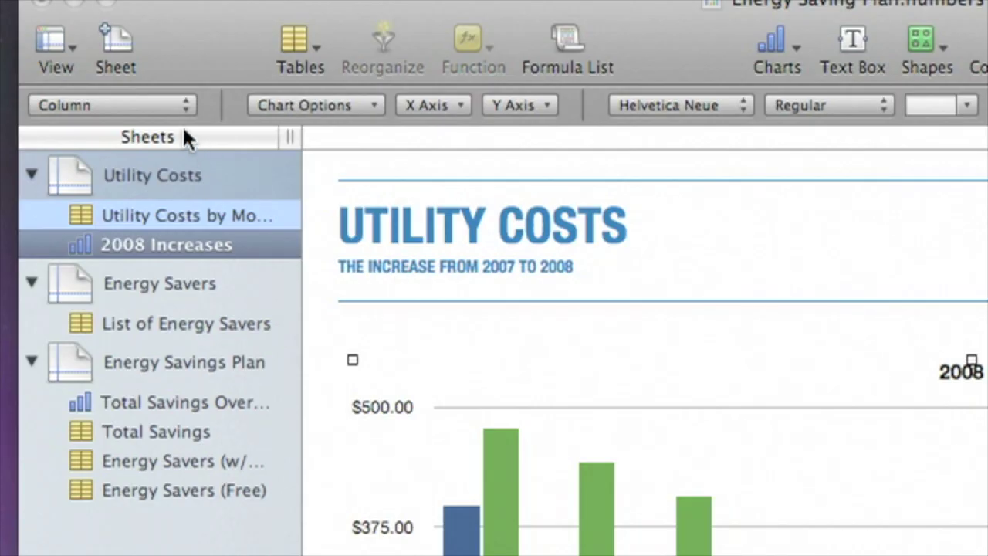
Step: Change the utility-cost chart to a 3D Area chart and tilt it slightly
click(183, 113)
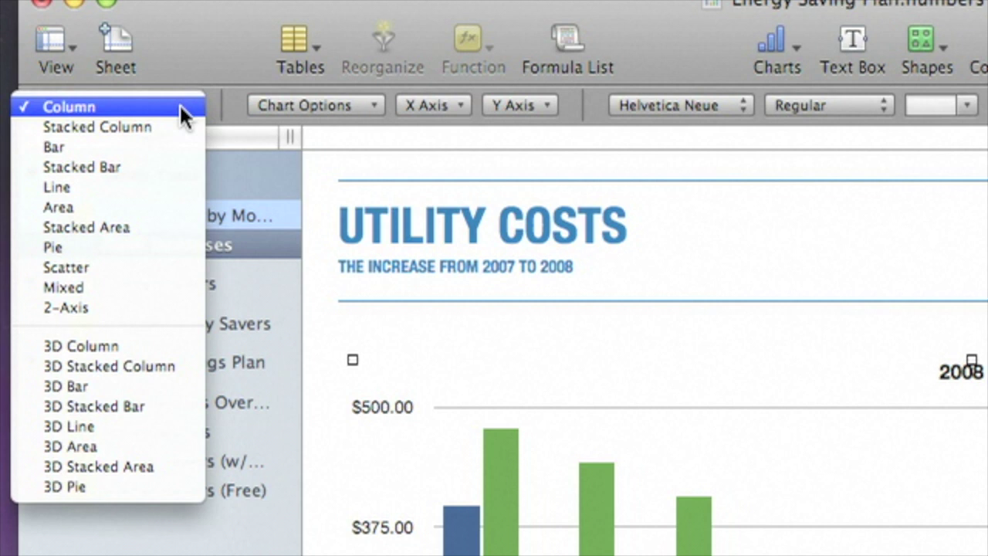
click(145, 446)
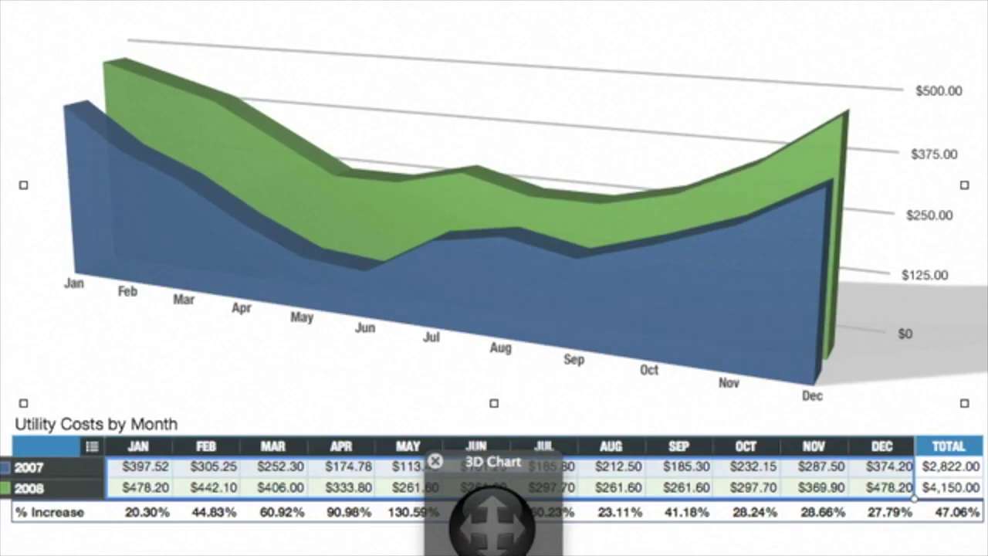
drag(483, 511, 463, 530)
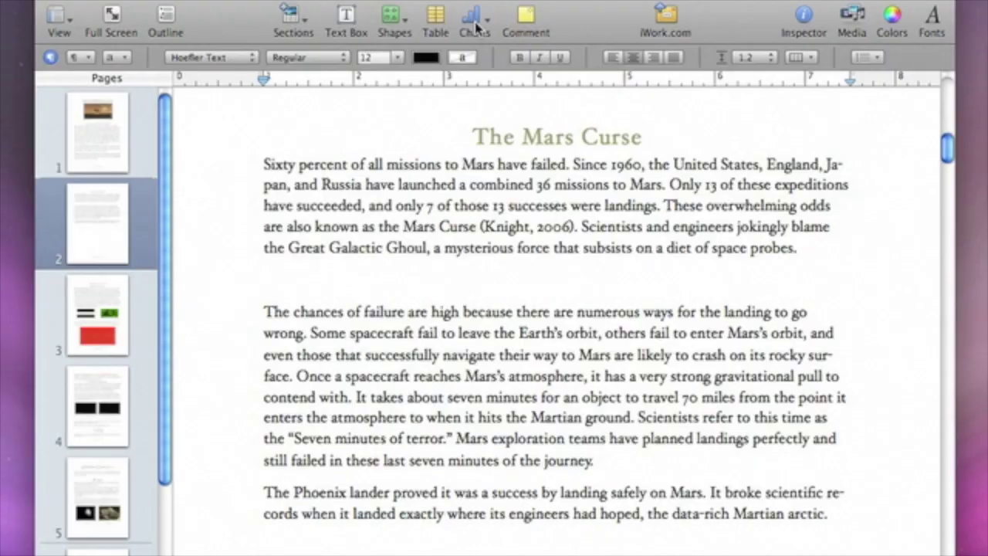
Step: Insert a 2D pie chart on The Mars Curse page and change its 2007 value from 91 to 64
click(464, 100)
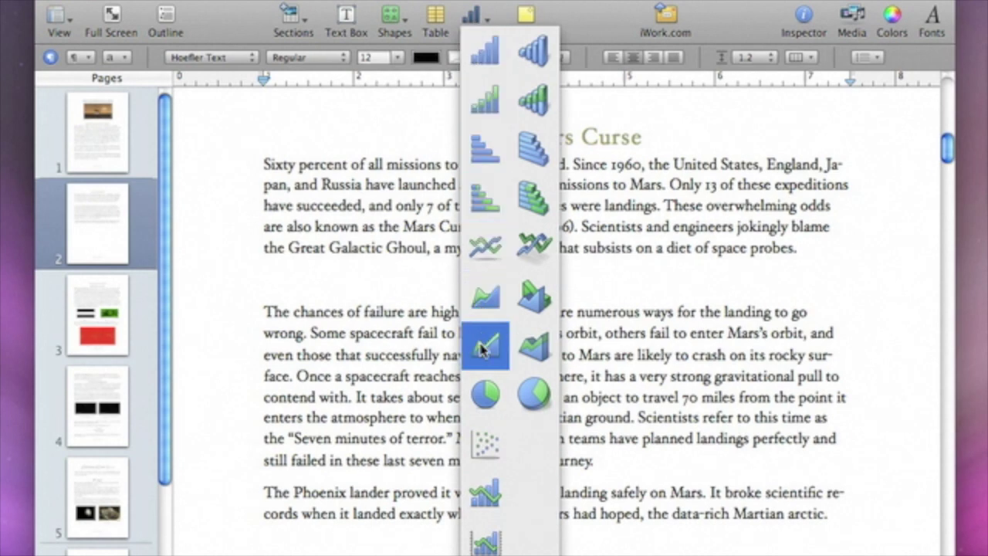
click(485, 395)
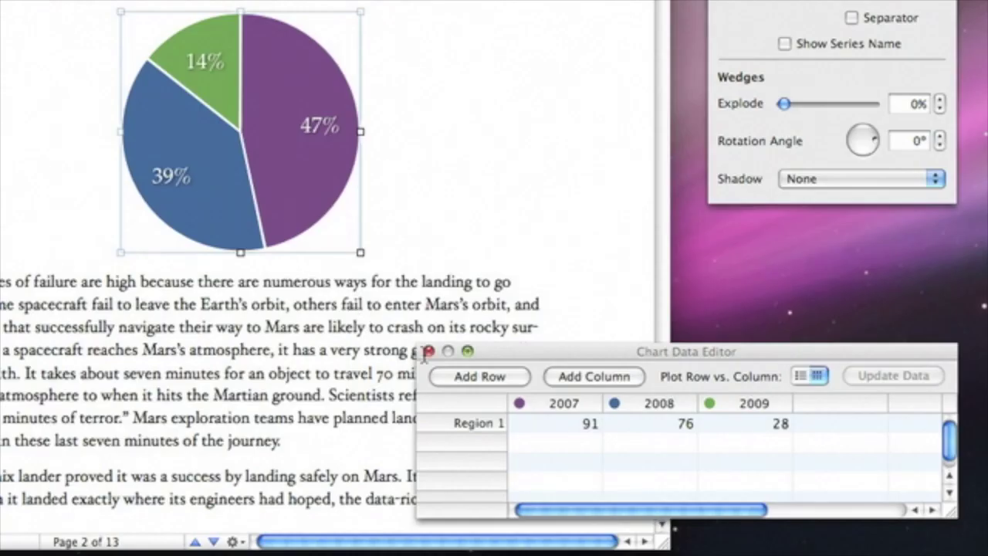
click(571, 429)
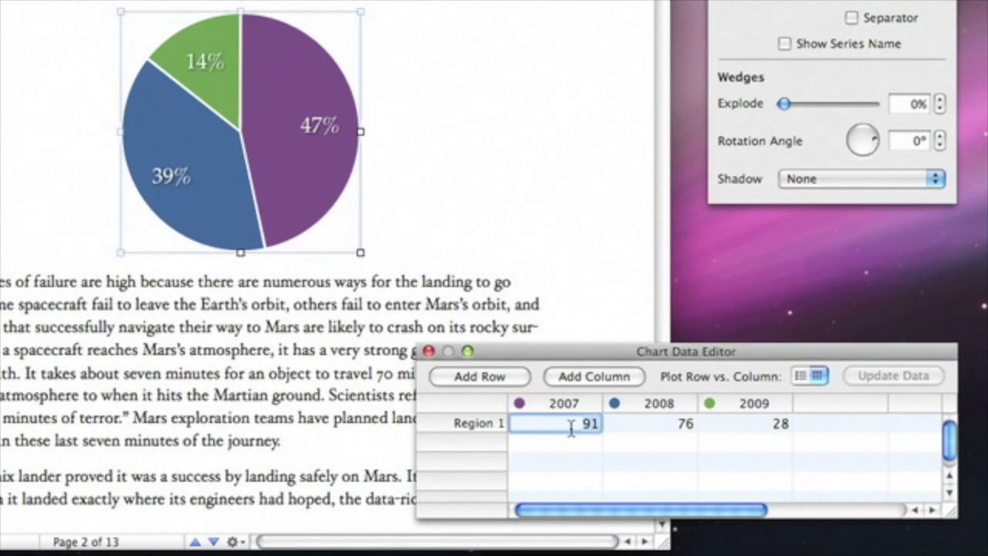
key(BackSpace)
key(BackSpace)
text(64)
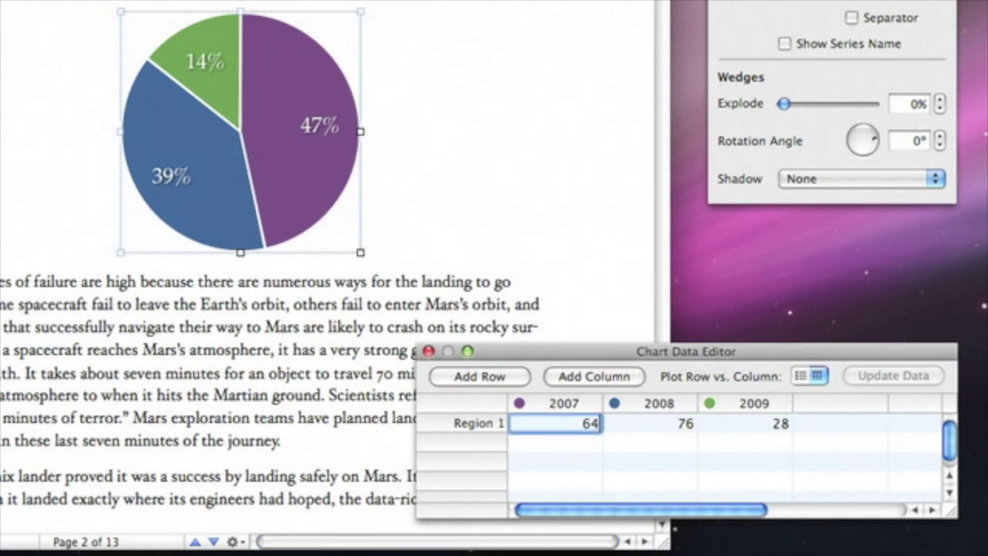
key(Return)
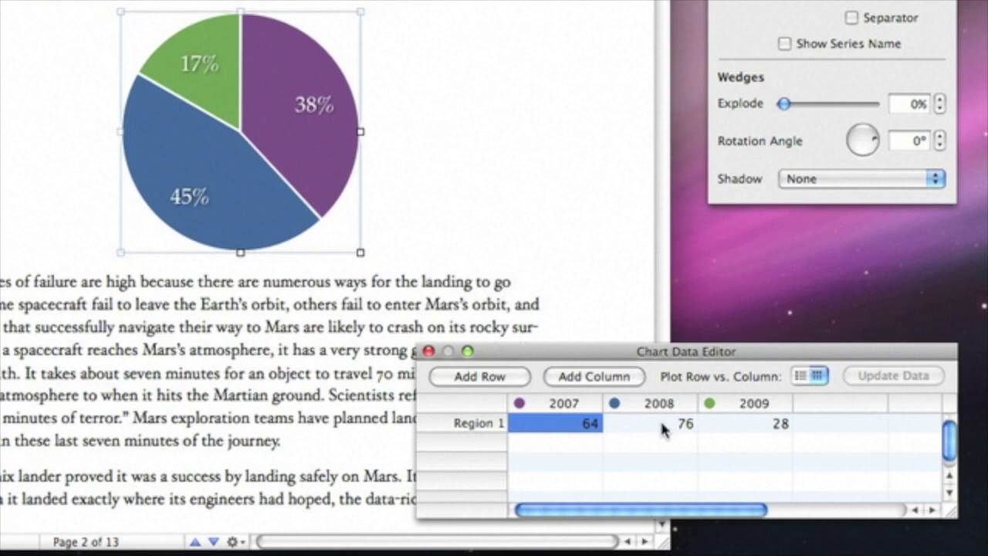